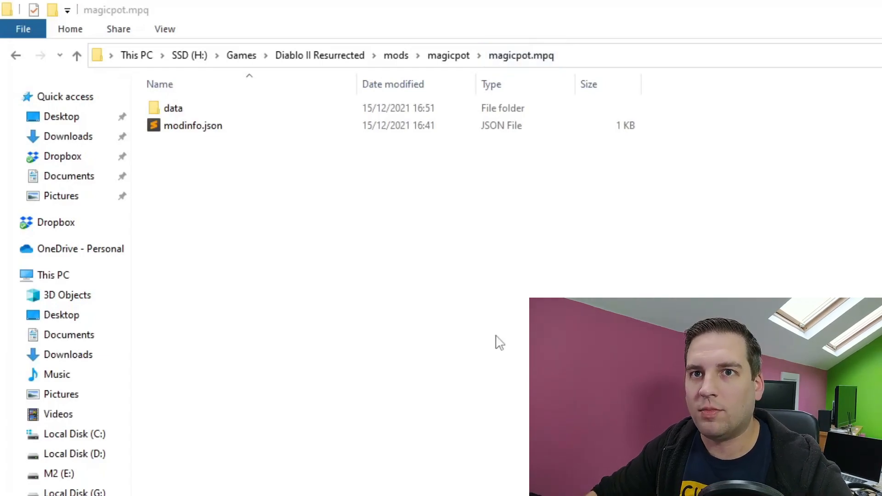
Open the magicpot mod's data > global > excel folder.
click(190, 110)
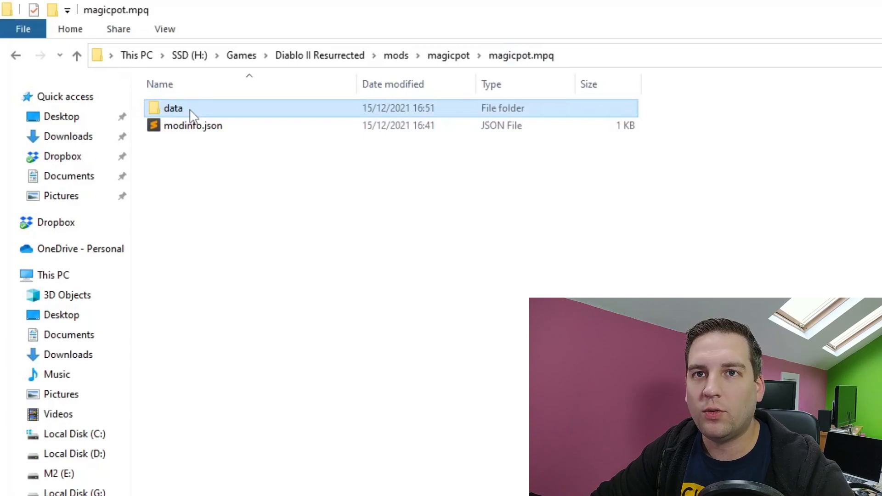
double_click(191, 111)
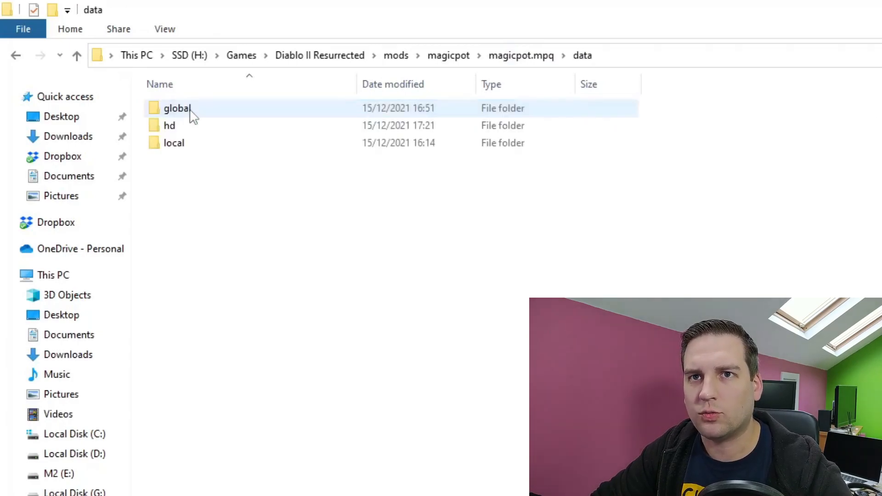
double_click(191, 110)
double_click(191, 111)
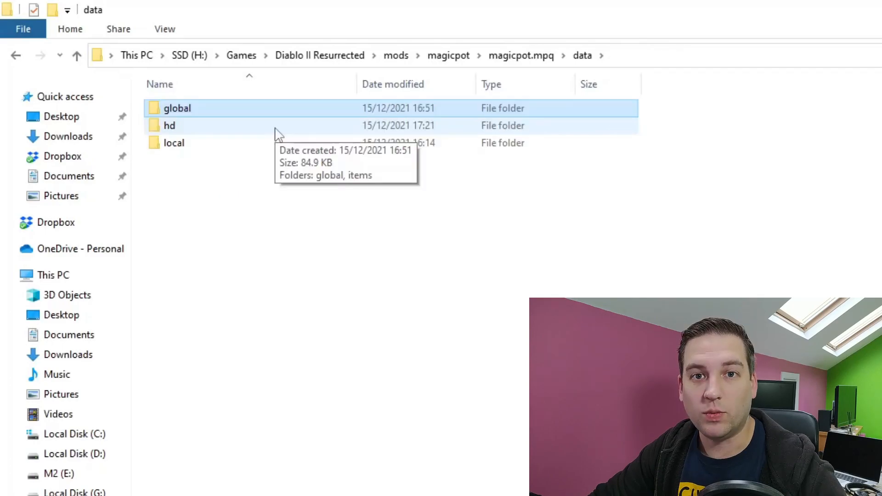
Browse the subfolders of hd > global in the mod's data folder.
click(275, 128)
double_click(275, 128)
double_click(224, 114)
double_click(223, 113)
double_click(223, 114)
double_click(224, 114)
double_click(223, 115)
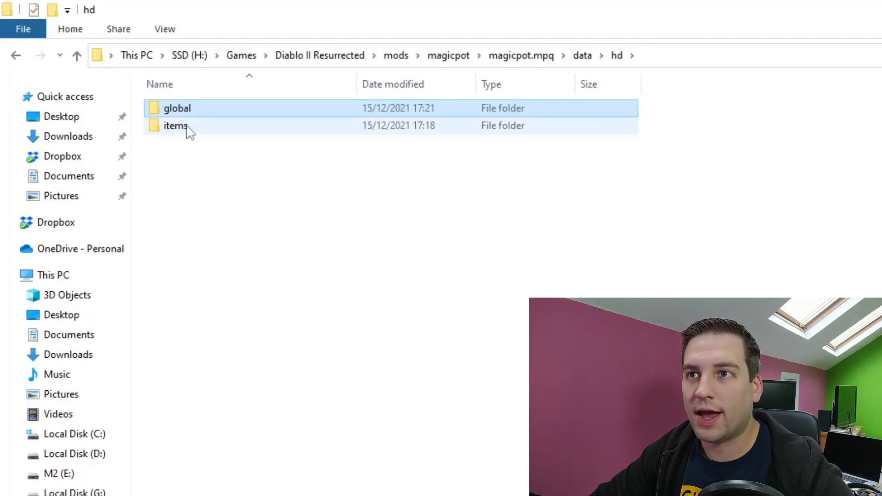
Open items > misc > potion inside the mod's hd folder to examine magic_find_potion.json.
double_click(186, 126)
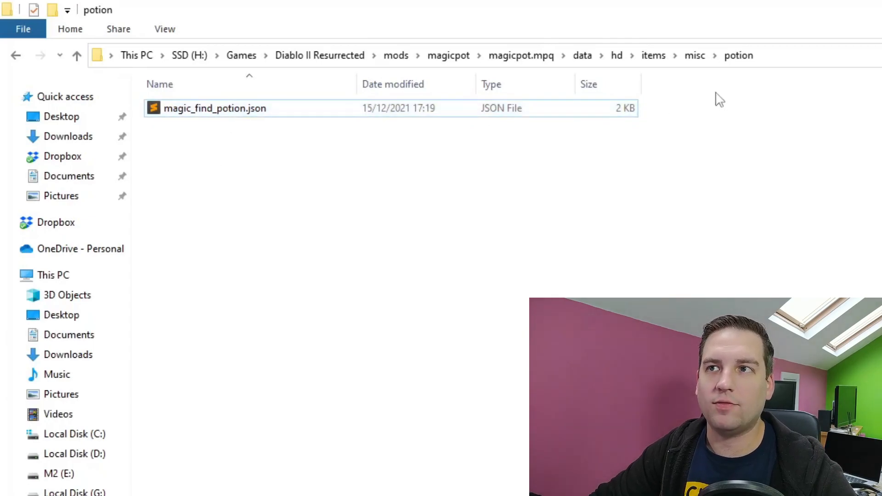
double_click(271, 116)
click(219, 137)
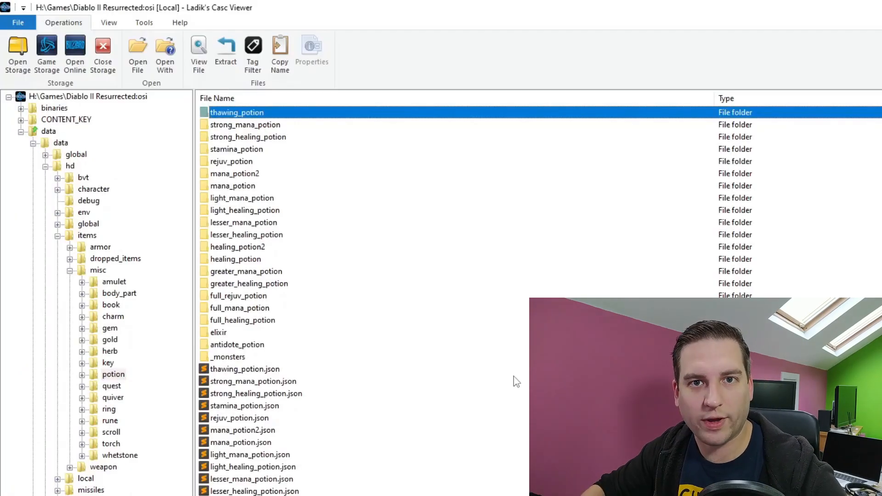
Switch to Ladik's Casc Viewer, locate thawing_potion.json in the hd potion folder, and open the thawing_potion folder.
click(221, 373)
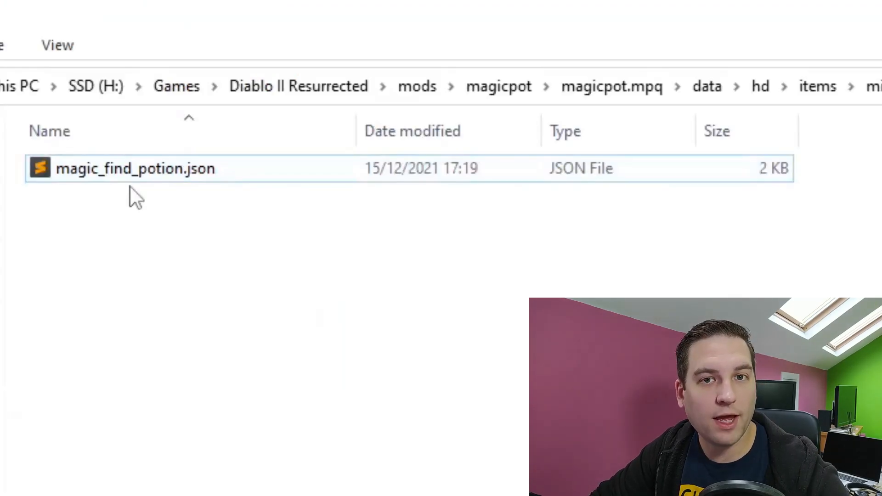
click(220, 173)
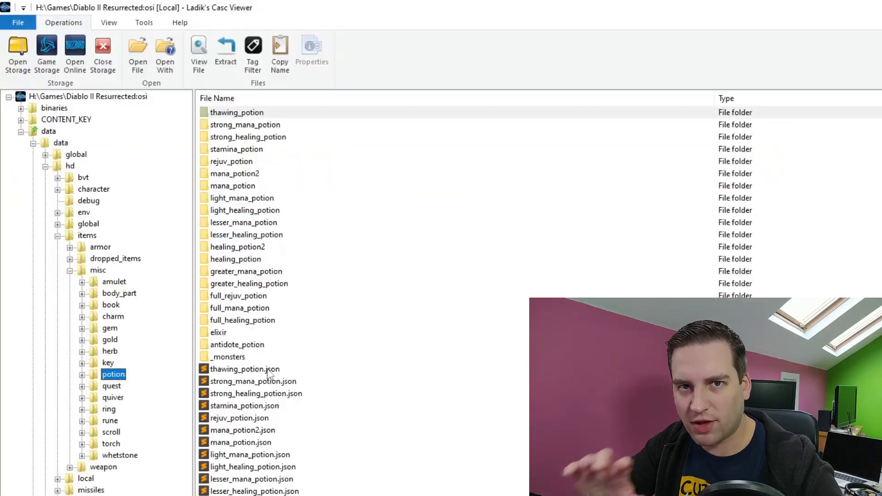
click(267, 370)
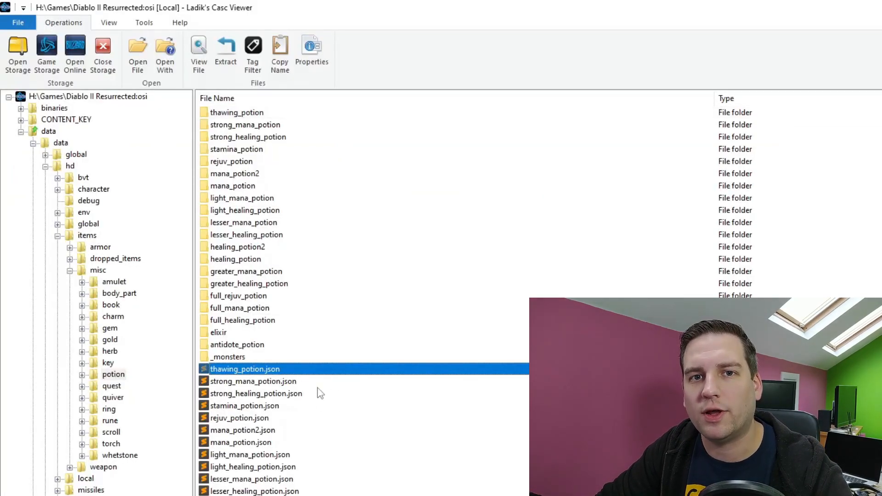
click(248, 115)
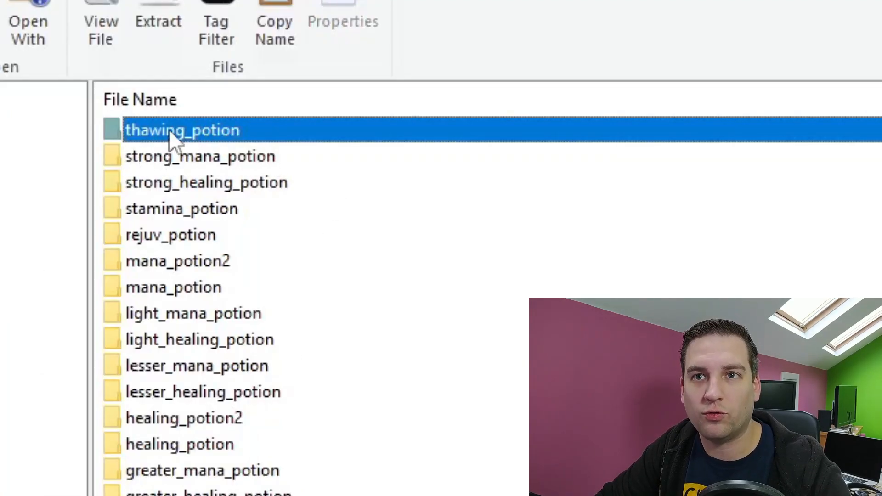
double_click(169, 129)
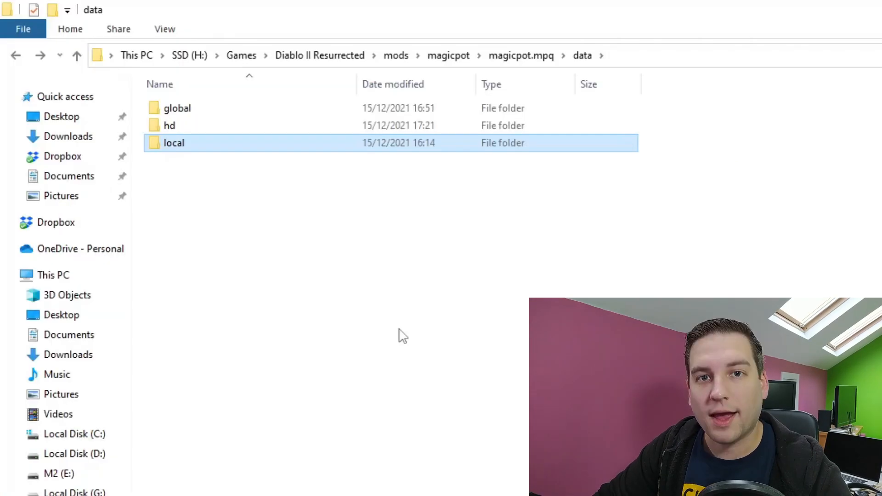
Switch back to File Explorer and browse the subfolders of local in the mod's data folder.
double_click(177, 146)
double_click(183, 115)
double_click(196, 111)
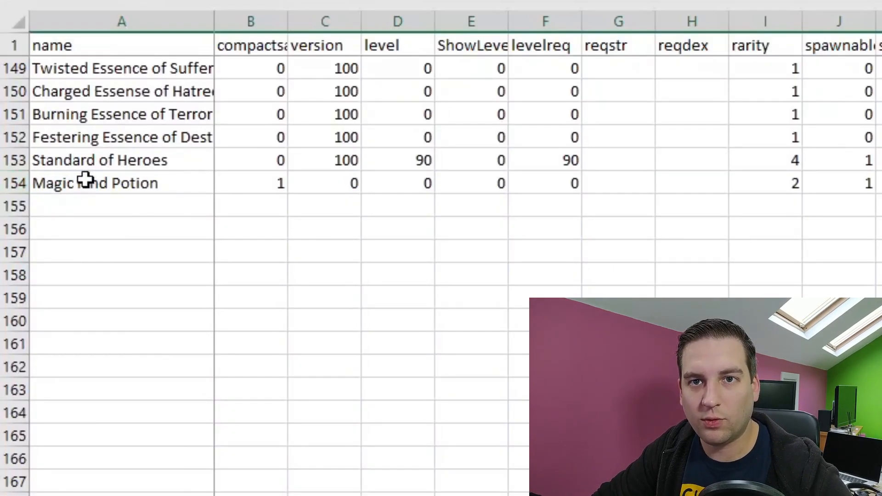
Switch to the misc spreadsheet in Excel and examine the Magic Find Potion's name and code, plus the pSpell, state, cstate1 and stat1 columns.
click(65, 189)
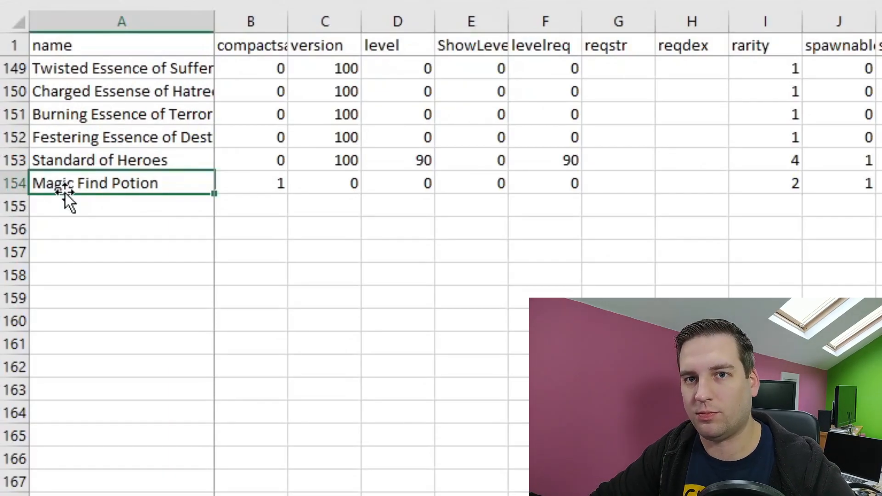
click(620, 173)
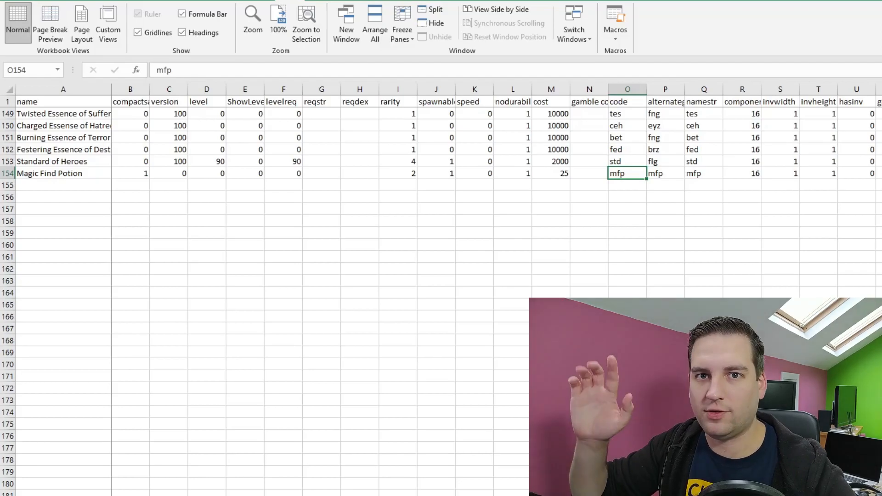
scroll(634, 181, right, 9)
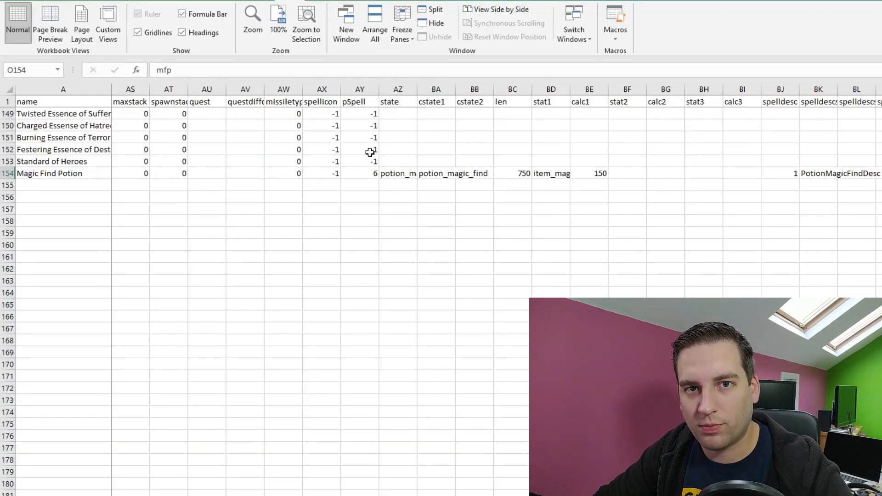
click(357, 103)
click(401, 101)
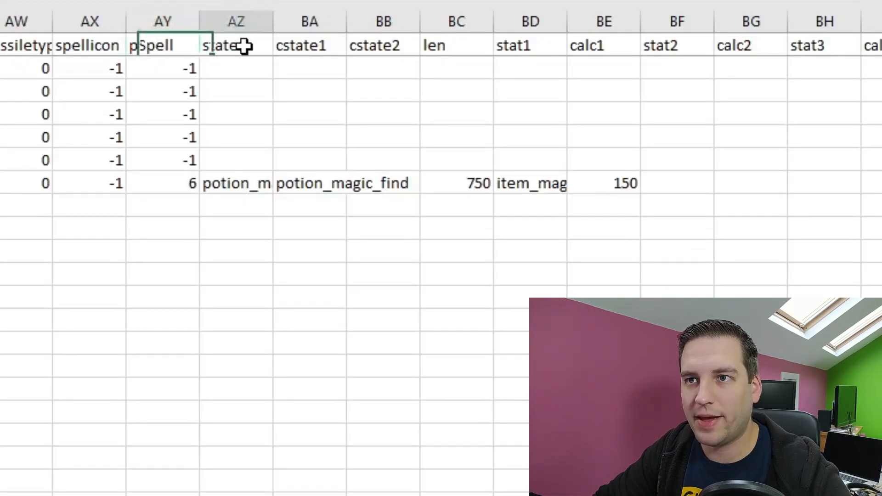
click(441, 102)
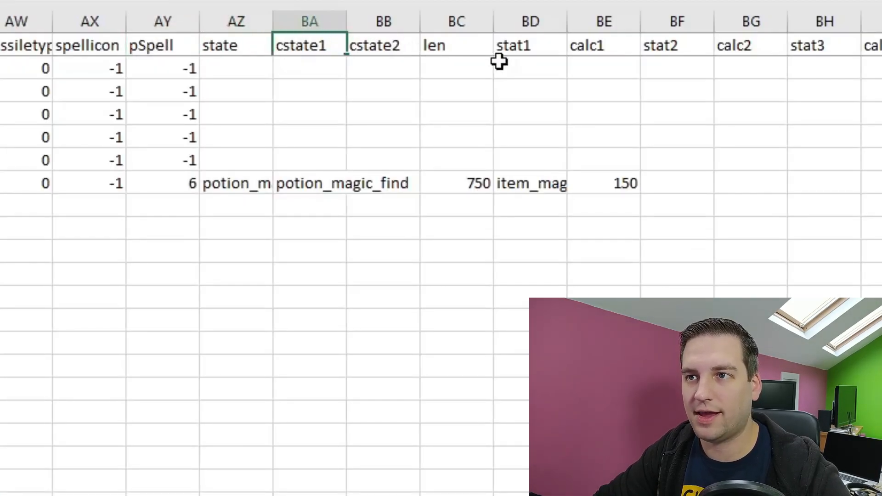
click(566, 47)
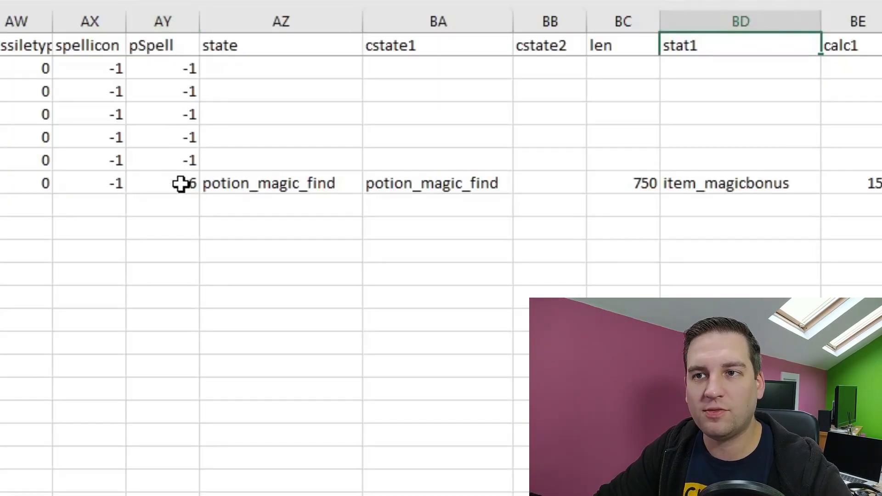
Examine the Magic Find Potion row's pSpell, state, cstate1, cstate2, len and stat1 values.
click(181, 184)
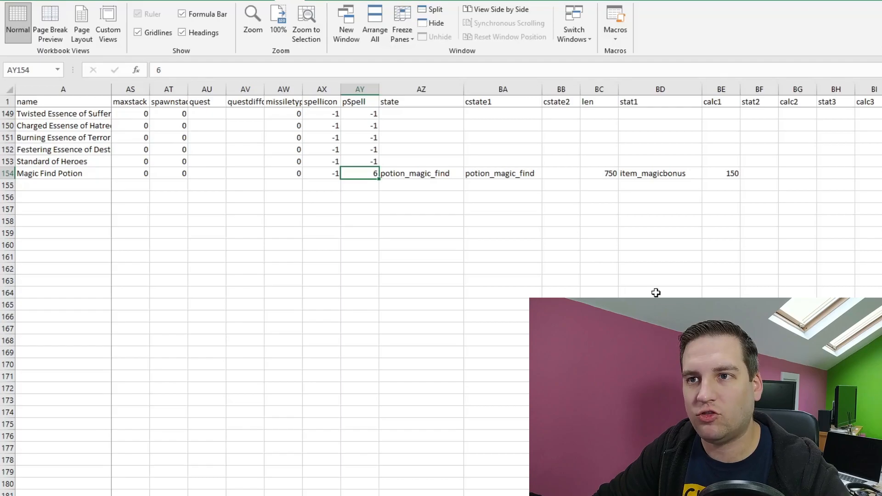
click(428, 175)
click(484, 172)
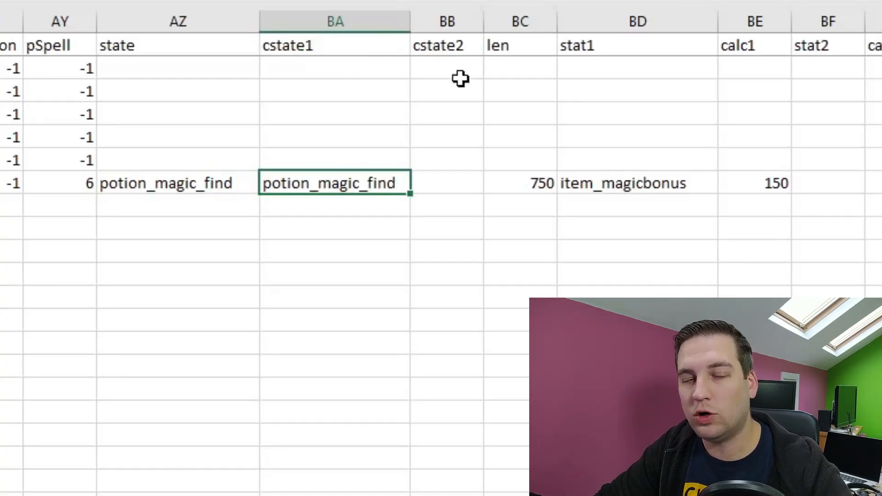
click(152, 184)
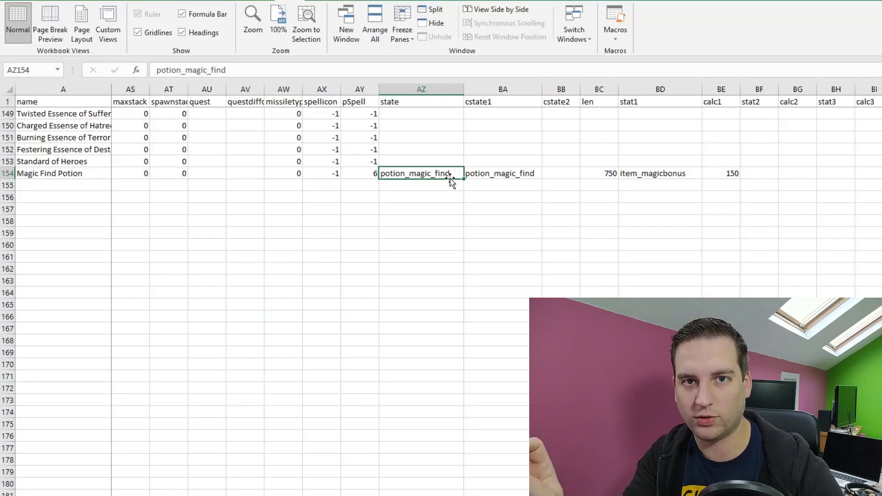
key(Right)
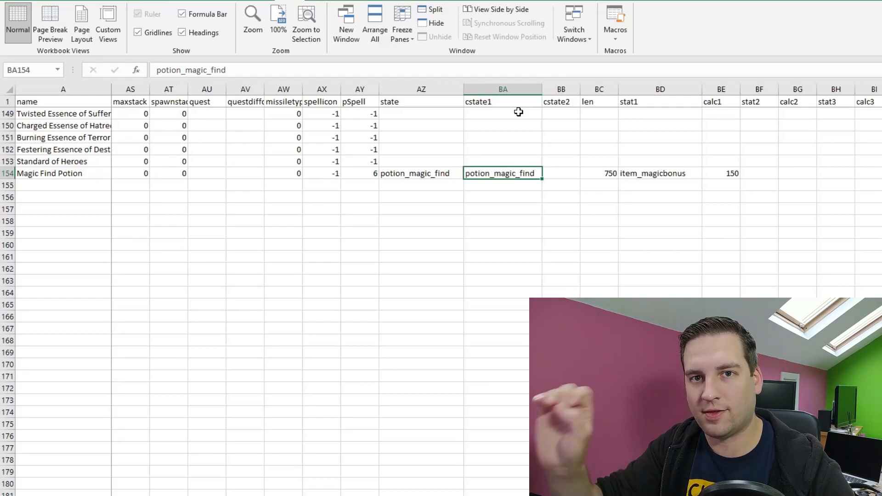
key(Right)
key(Right)
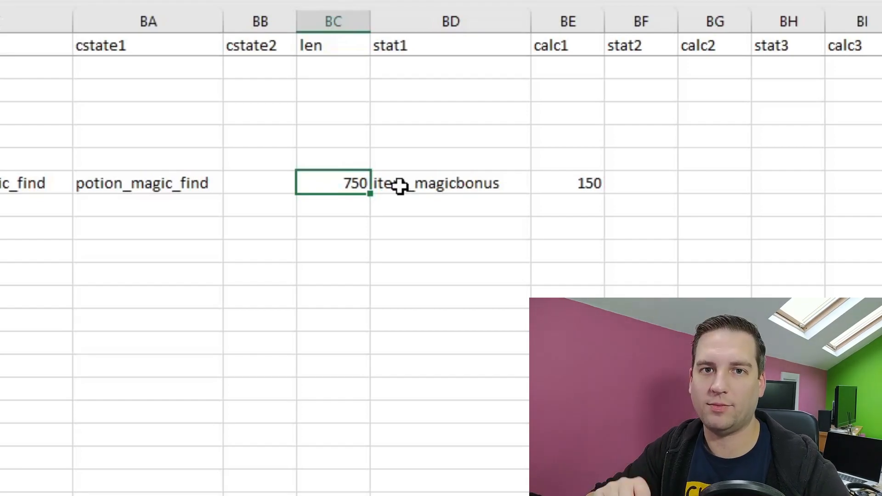
click(452, 185)
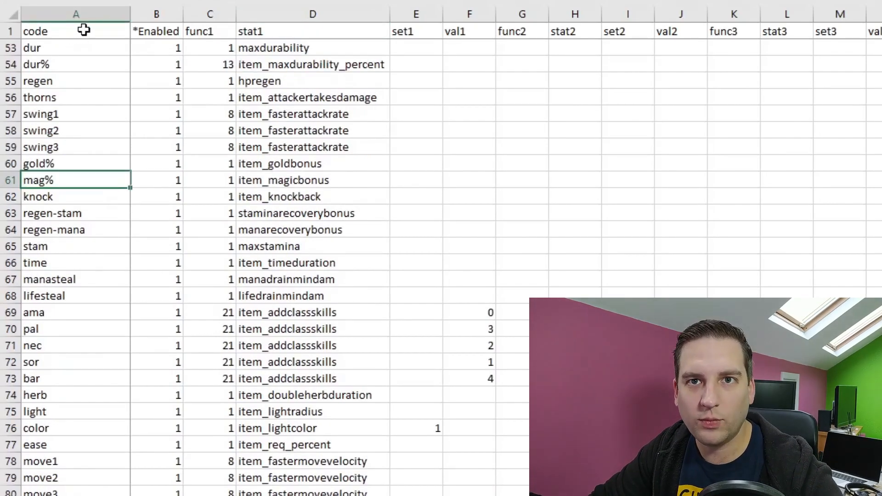
Look up item_magicbonus in the properties table's stat1 column and examine other stats such as damageresist and item_armor_percent.
click(306, 184)
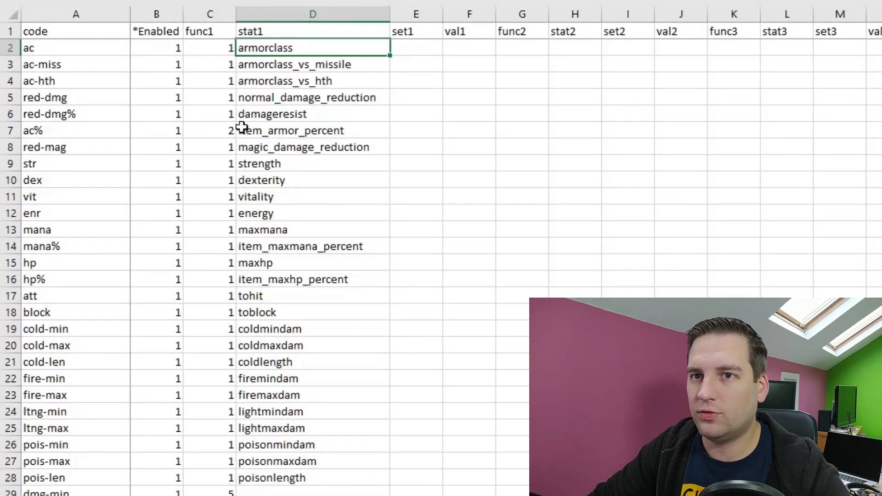
click(242, 130)
click(295, 114)
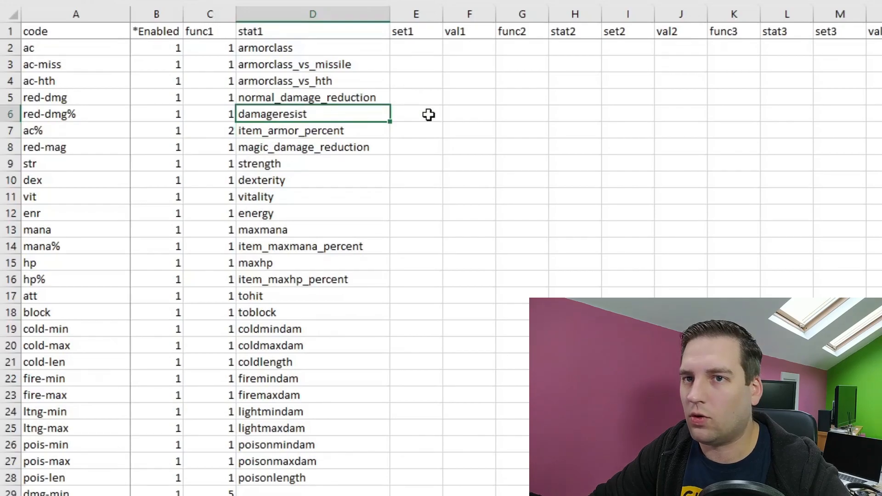
click(293, 133)
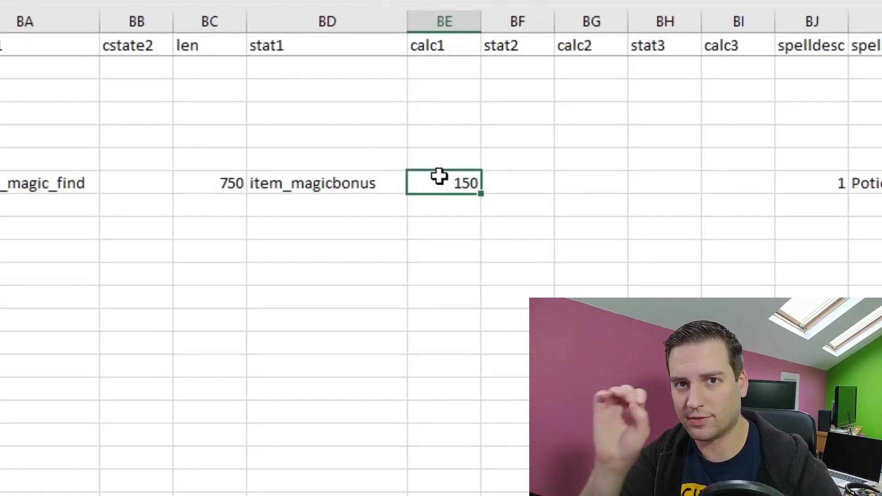
Examine the Magic Find Potion row's stat1, calc1, spelldesc and spelldescstr values, and recheck its state.
click(278, 186)
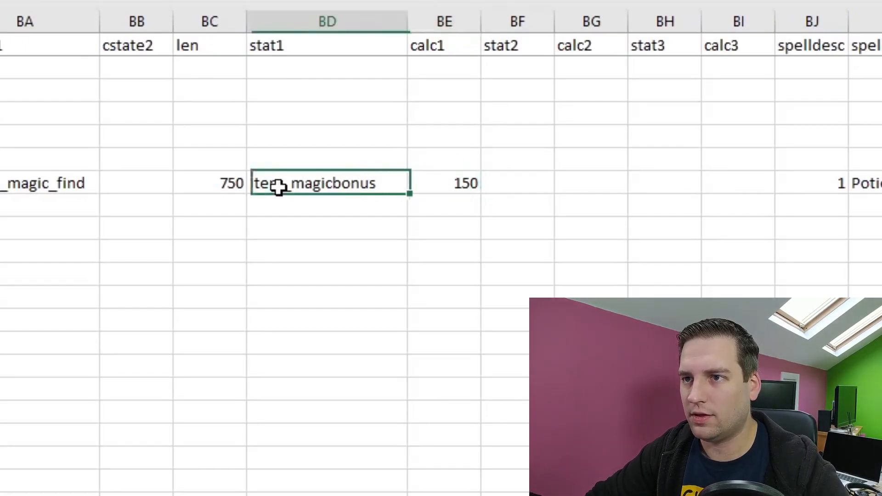
click(471, 185)
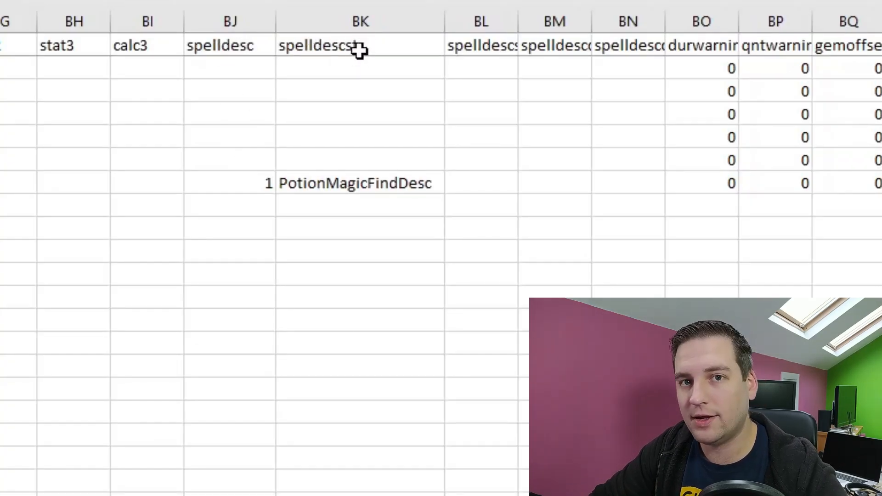
click(248, 186)
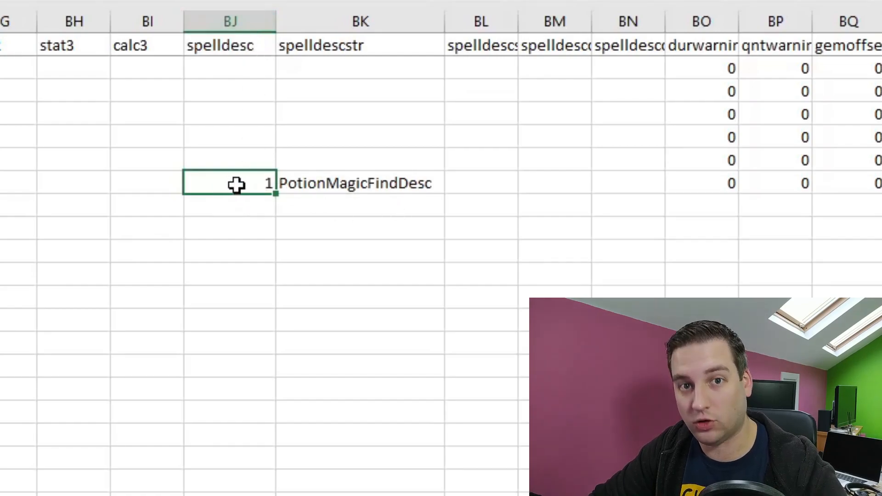
click(294, 177)
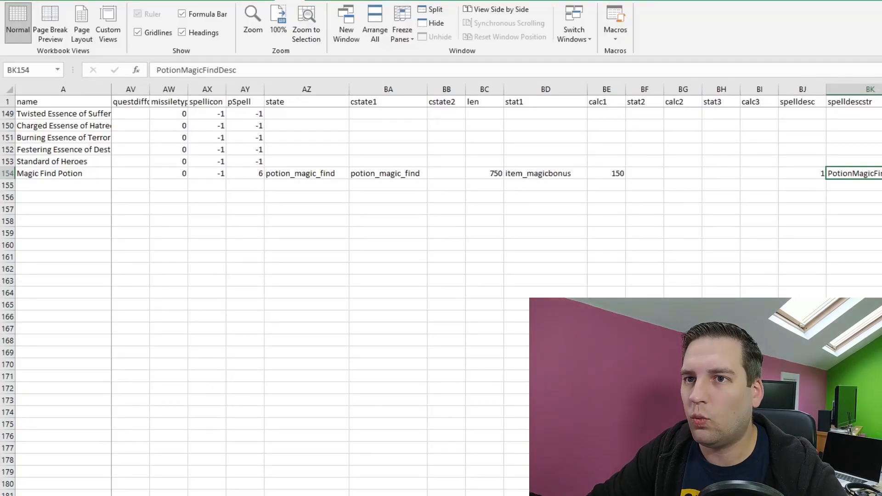
click(310, 174)
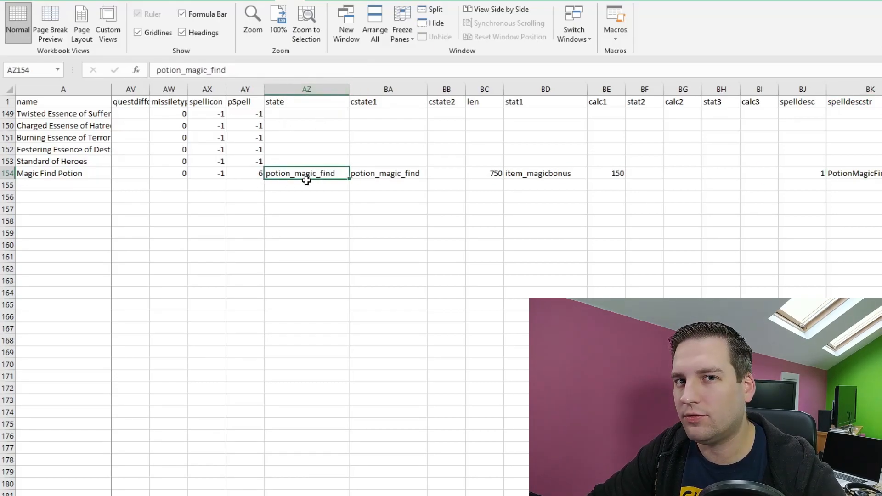
click(849, 175)
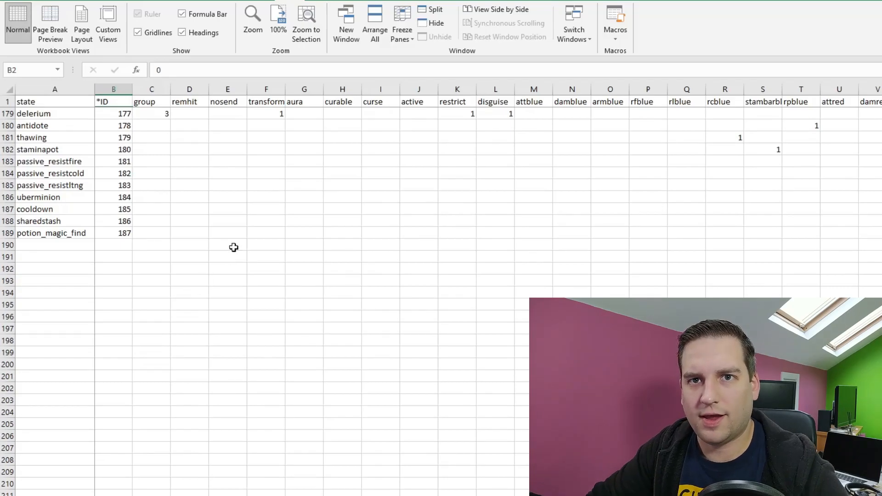
Examine the potion_magic_find row's state name and ID in the states table.
click(50, 137)
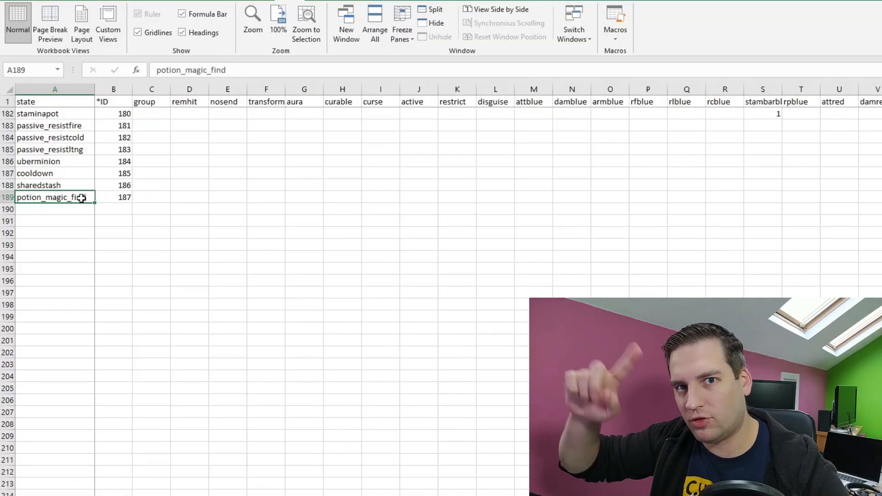
click(119, 196)
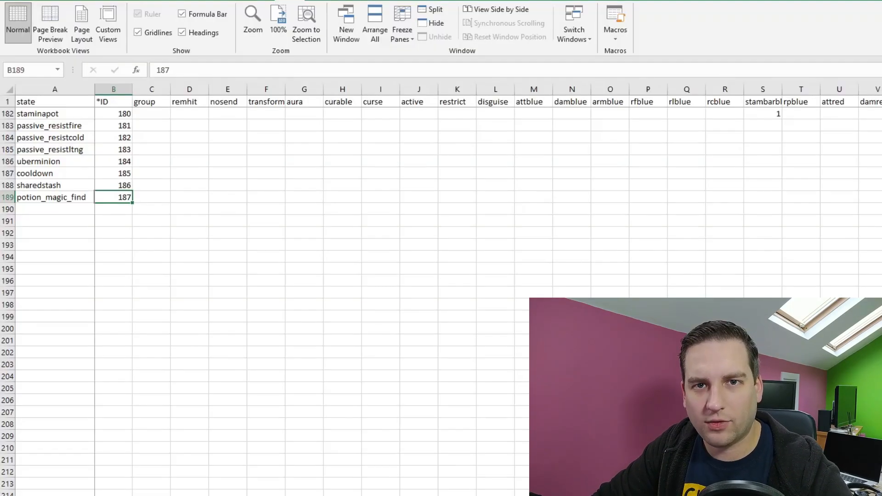
Examine the potion_magic_find row's overlay1 and stat values in the states table.
scroll(487, 290, right, 8)
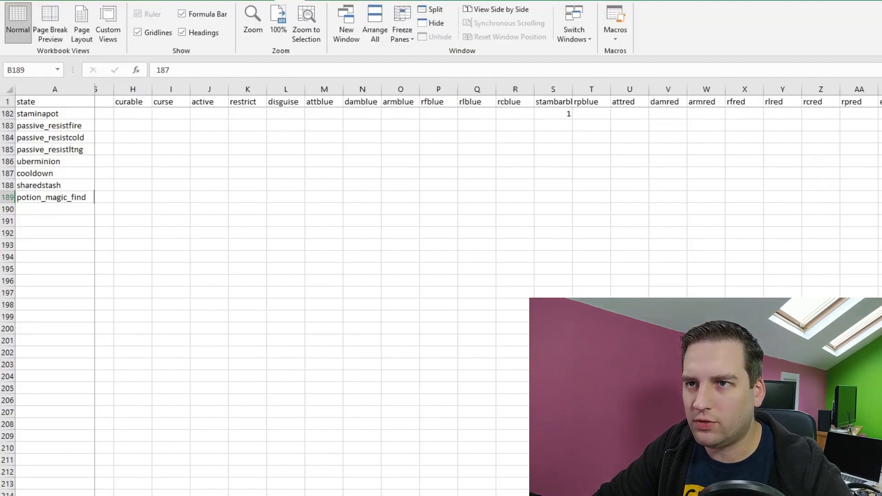
scroll(487, 289, right, 10)
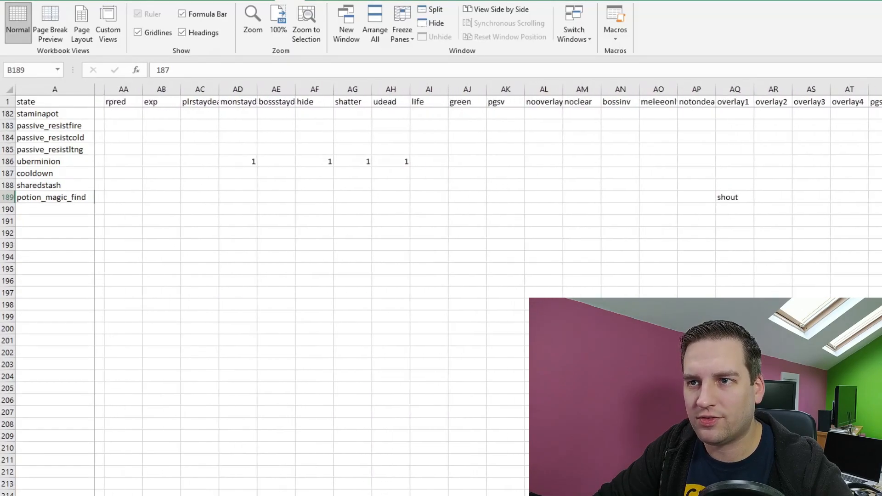
scroll(487, 289, right, 1)
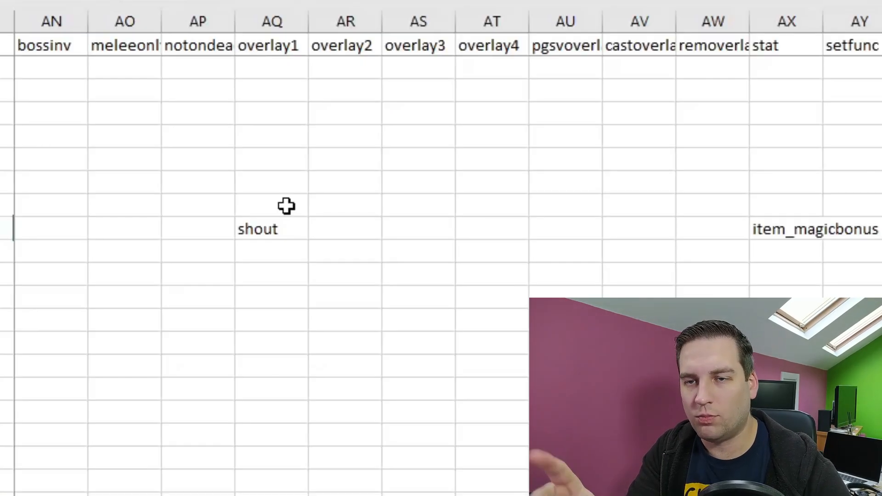
click(277, 230)
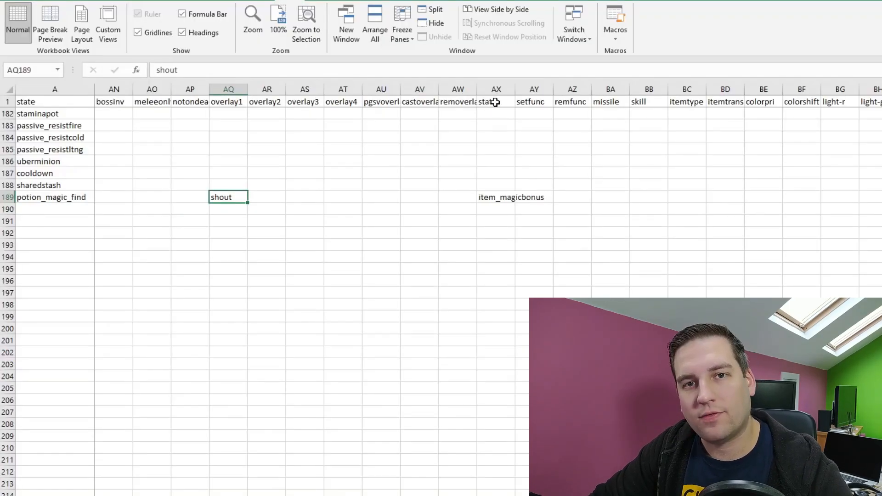
click(511, 198)
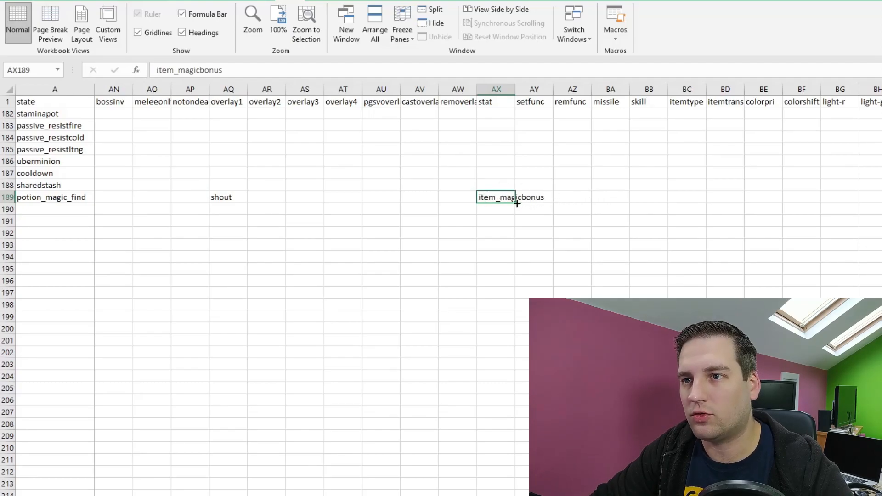
Examine the potion_magic_find row's onsound, offsound and *eol values in the states table.
key(alt+Tab)
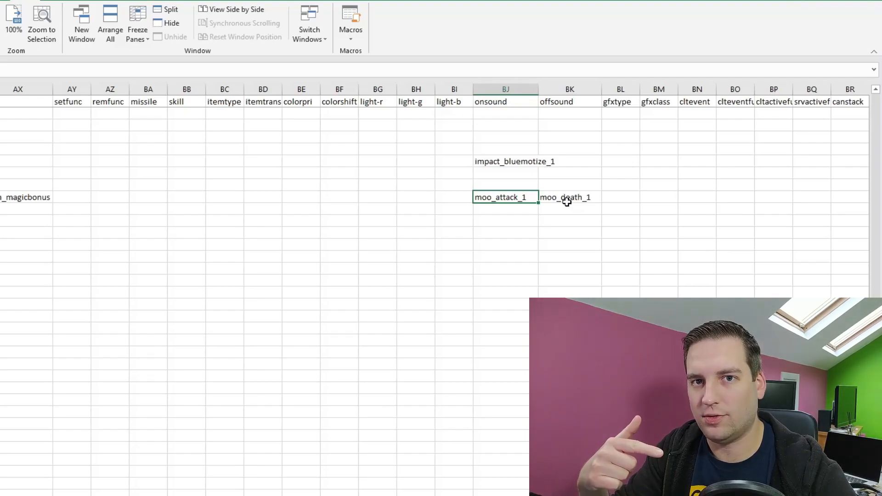
scroll(566, 202, right, 1)
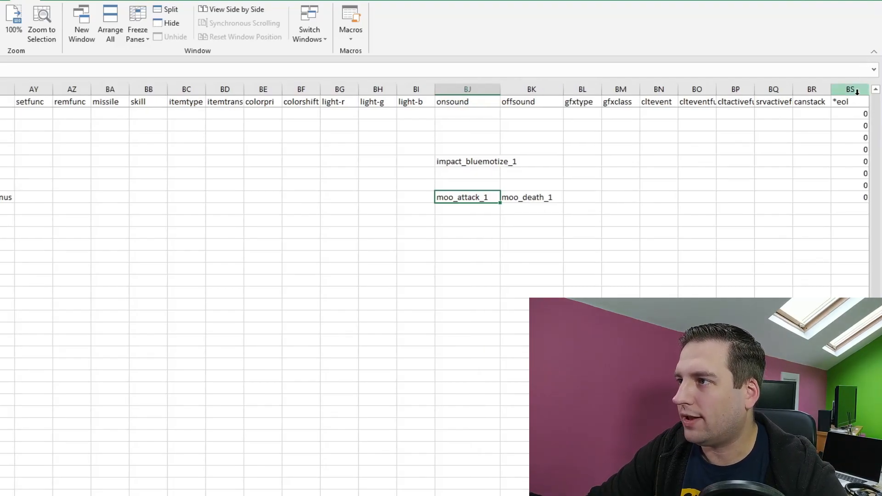
click(859, 197)
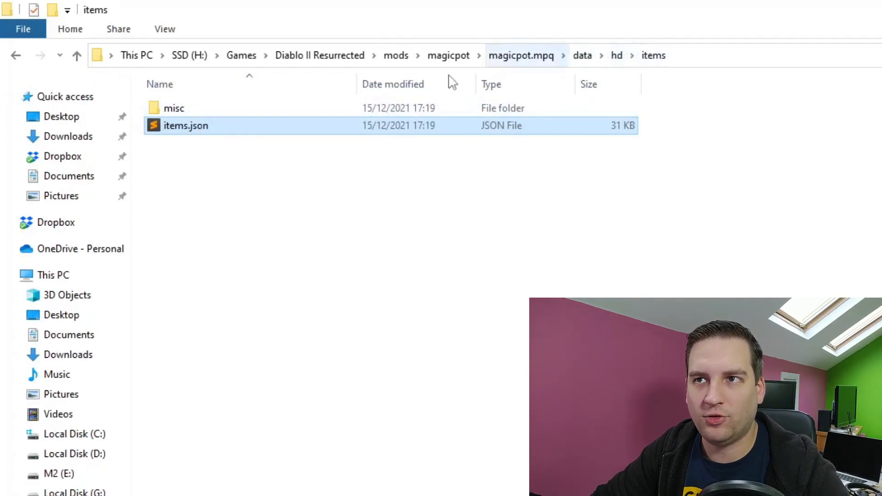
Open items.json from the mod's hd\items folder and examine the mfp entry's asset path.
double_click(184, 125)
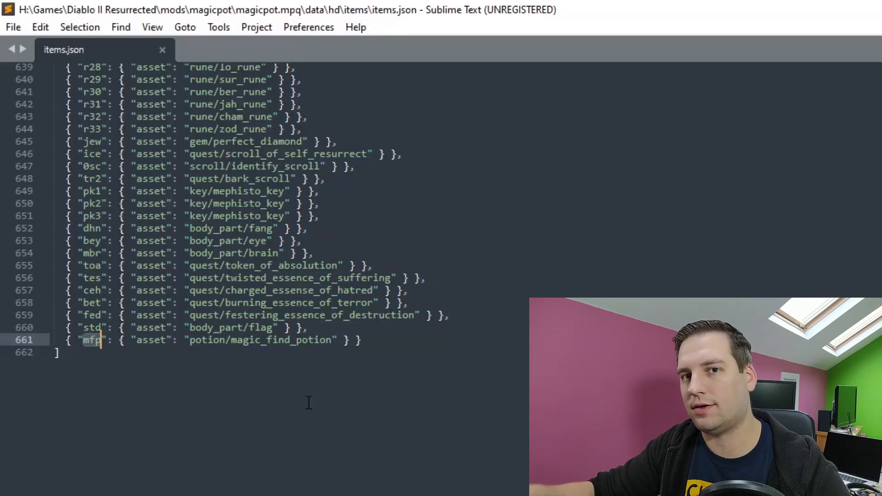
drag(131, 341, 356, 342)
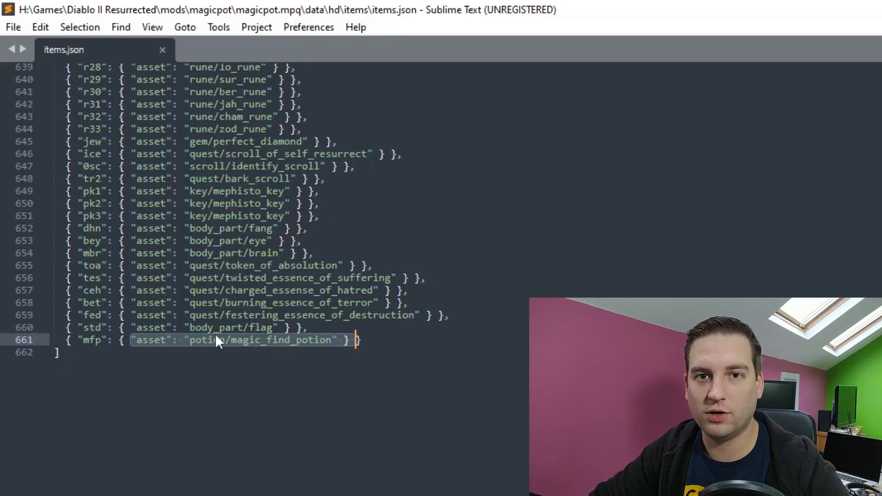
click(397, 337)
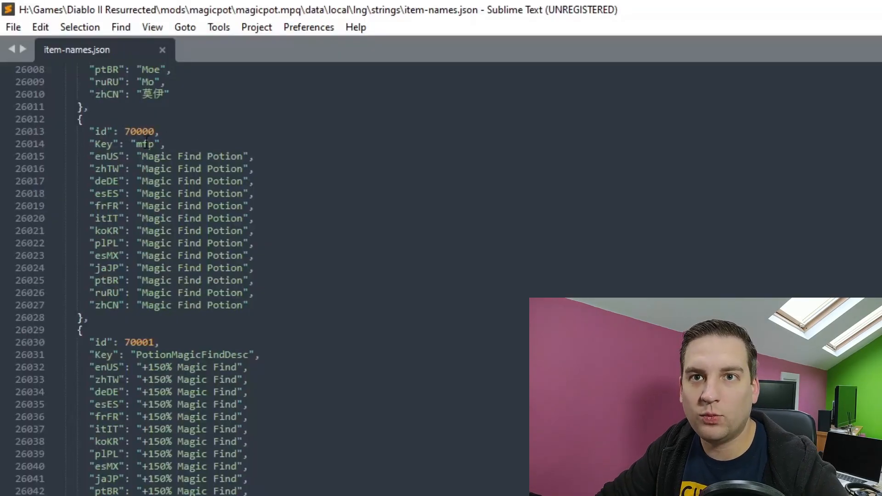
Examine the mfp key and the id values of the two custom potion entries in item-names.json.
double_click(146, 144)
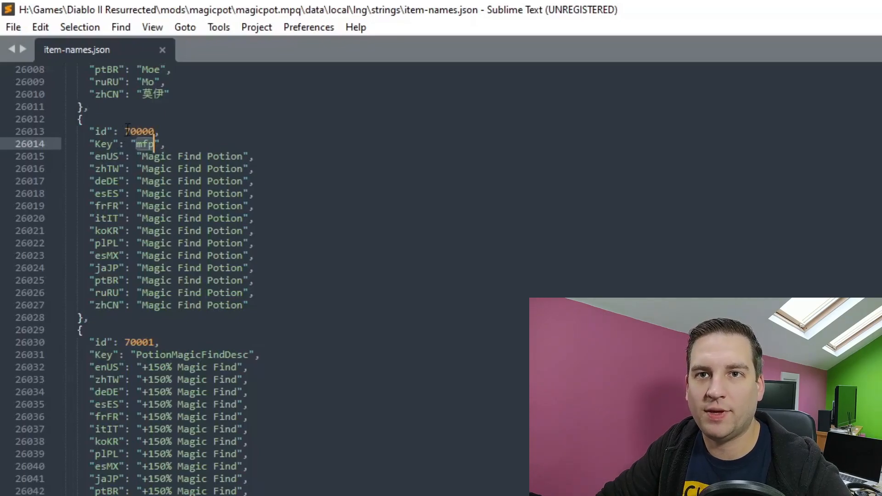
drag(127, 131, 157, 133)
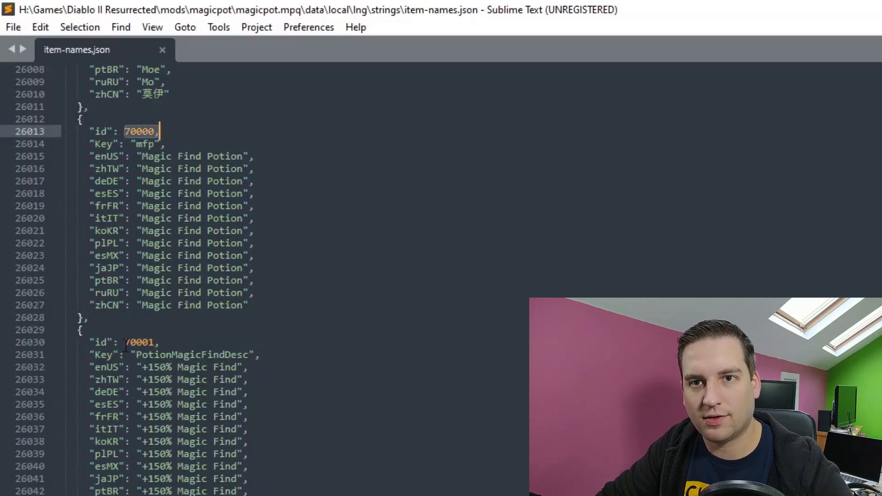
drag(126, 343, 165, 341)
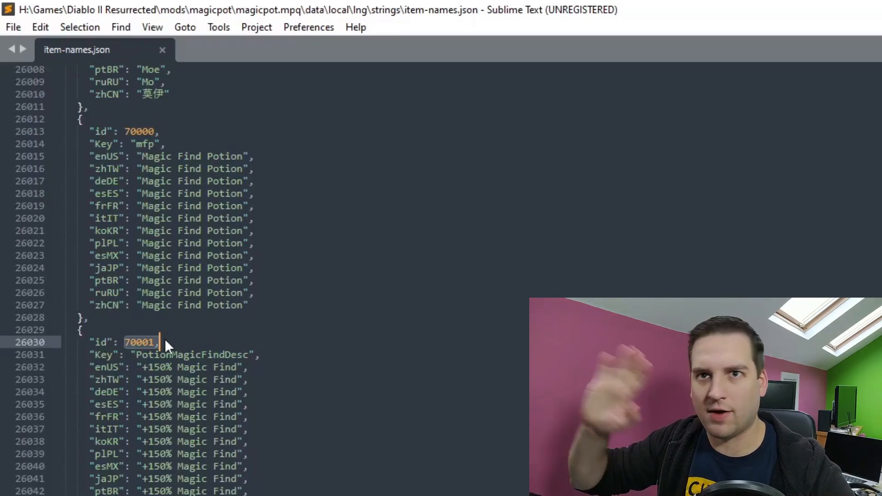
drag(119, 144, 194, 142)
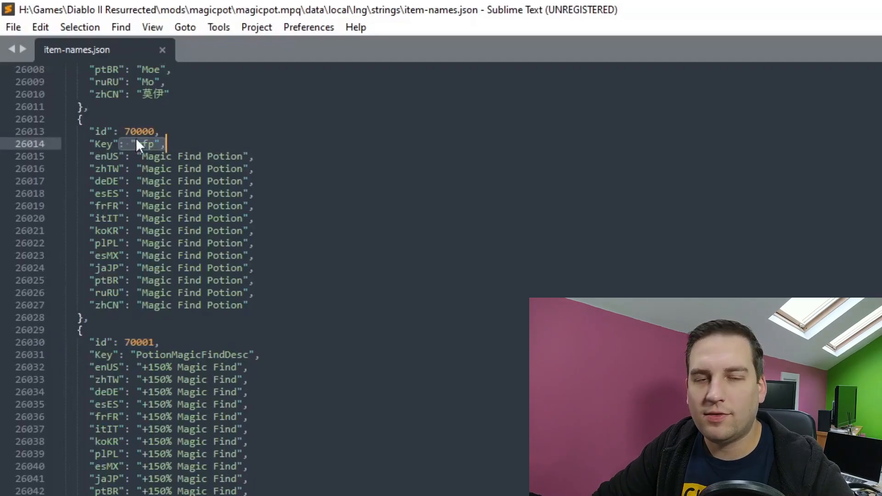
Examine the PotionMagicFindDesc key and the enUS texts for the potion's name and description in item-names.json.
click(88, 348)
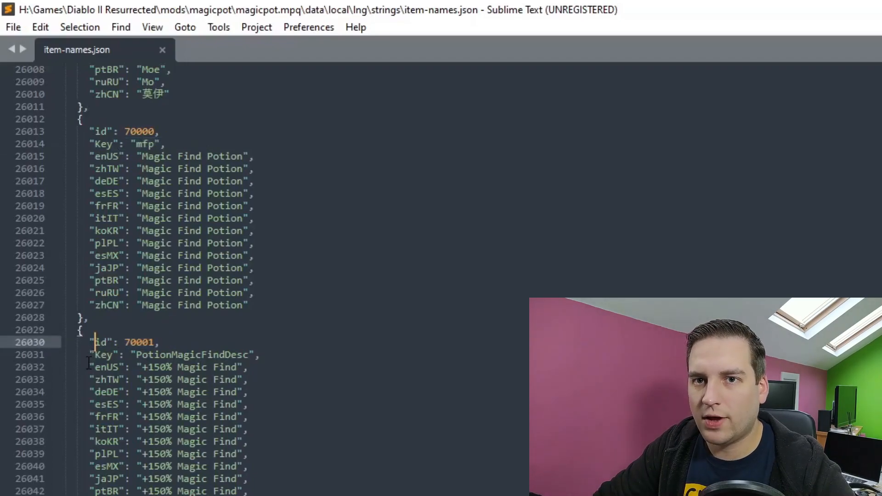
click(87, 364)
drag(89, 359, 414, 360)
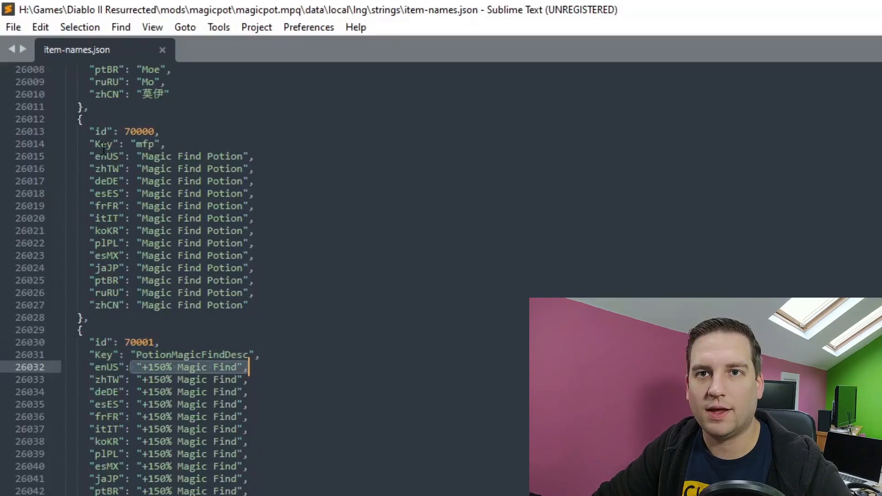
drag(138, 154, 336, 159)
drag(133, 379, 273, 367)
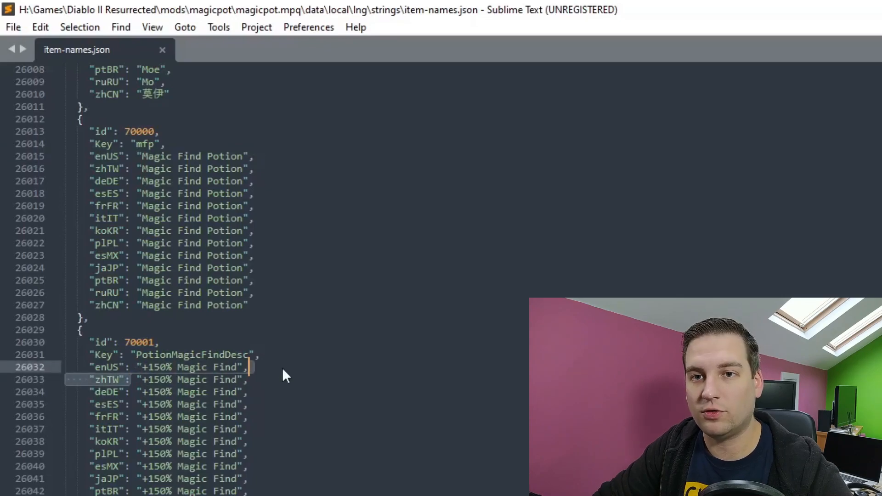
click(284, 368)
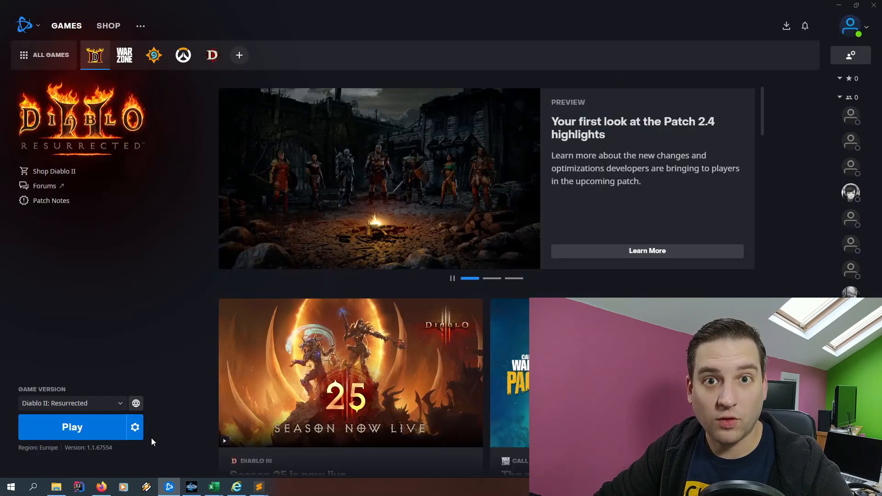
Open the Diablo II: Resurrected game settings in the Battle.net launcher and check the launch settings.
click(134, 426)
click(165, 306)
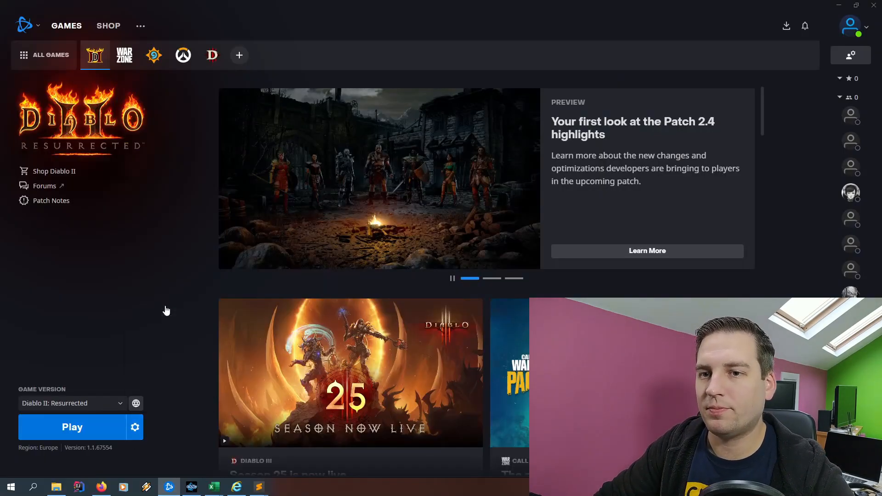
drag(361, 233, 462, 232)
click(461, 233)
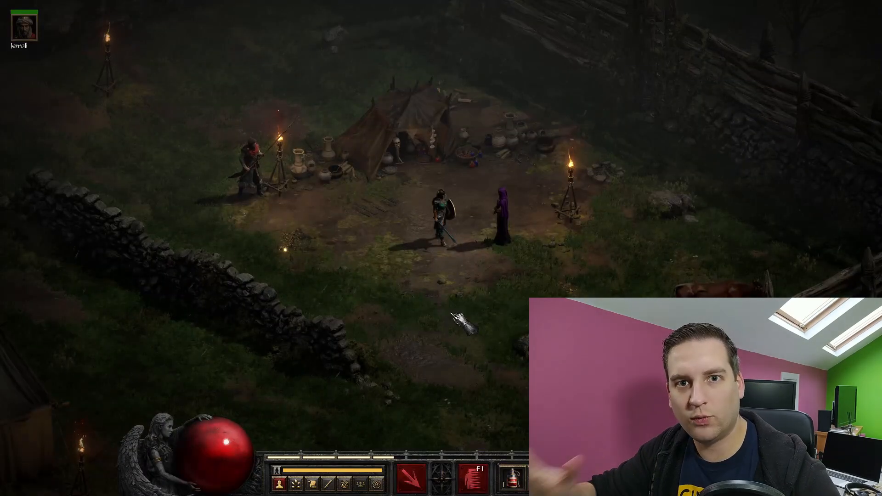
In the running game, open trade with Akara and buy a Magic Find Potion from her Misc stock.
click(503, 218)
click(507, 124)
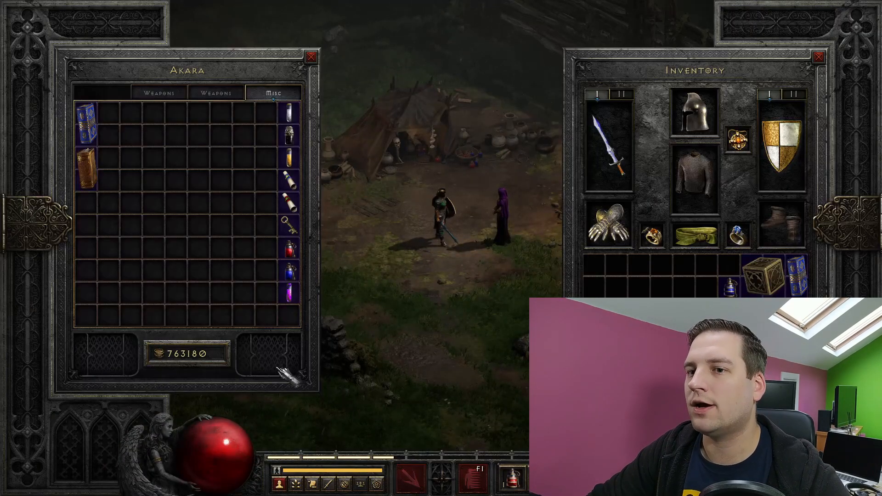
mouse_move(287, 300)
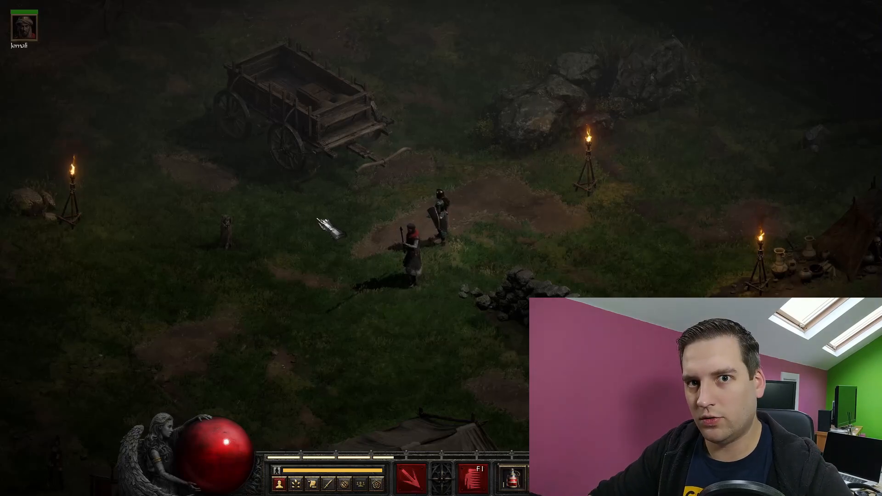
Display the character's Advanced Stats alongside the inventory to check the chance of getting magic items.
key(c)
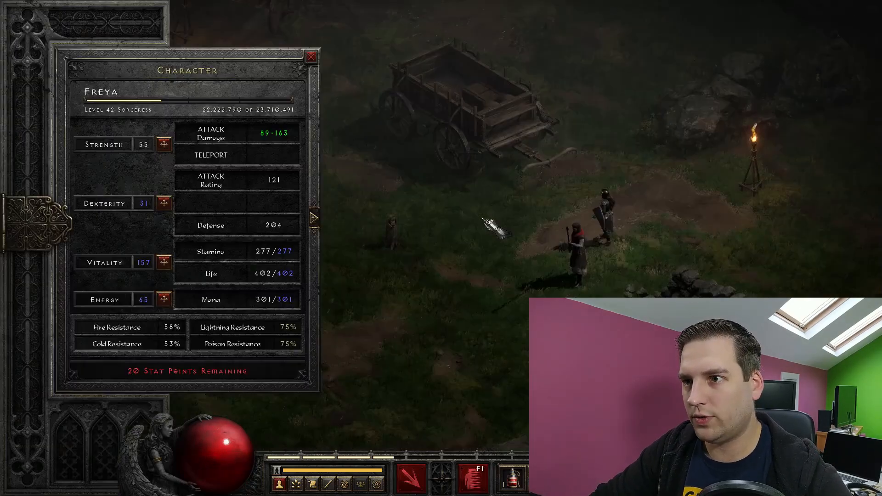
click(314, 218)
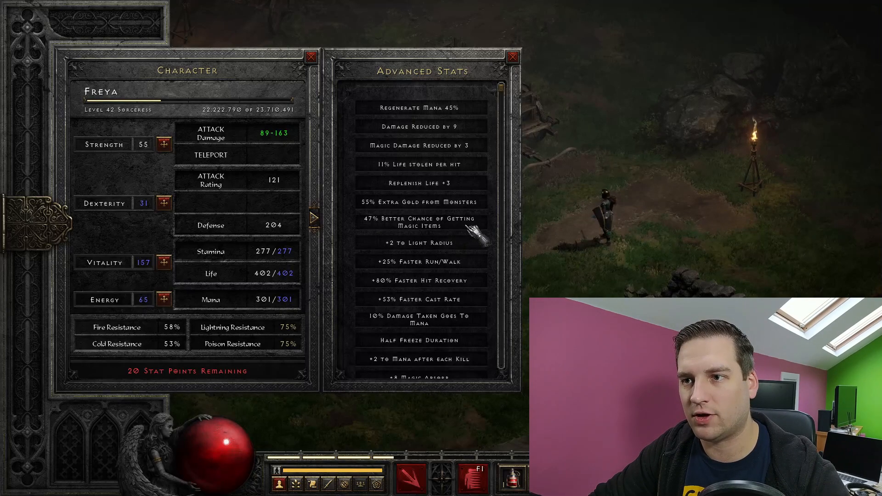
key(i)
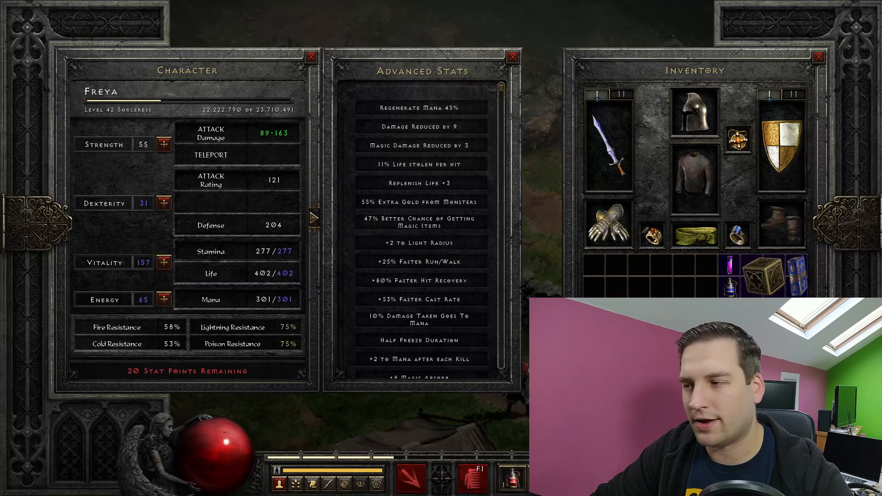
Drink the Magic Find Potions from the inventory and recheck the chance of getting magic items in Advanced Stats.
right_click(708, 333)
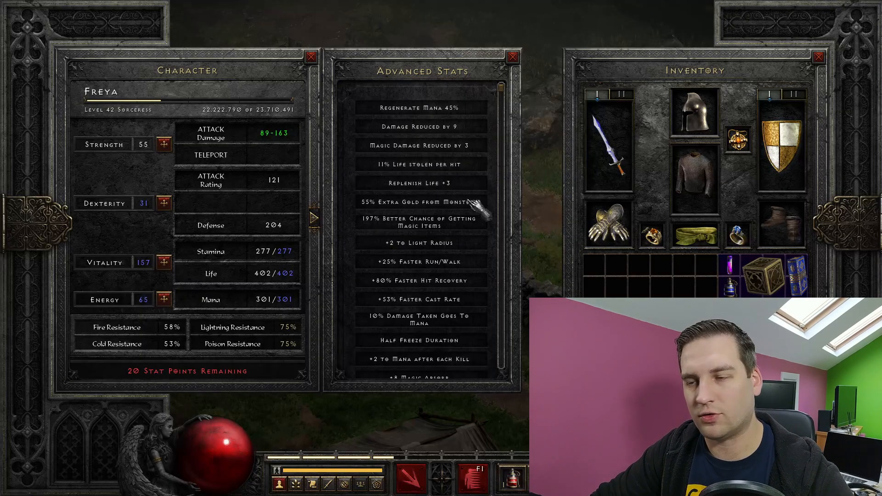
mouse_move(734, 270)
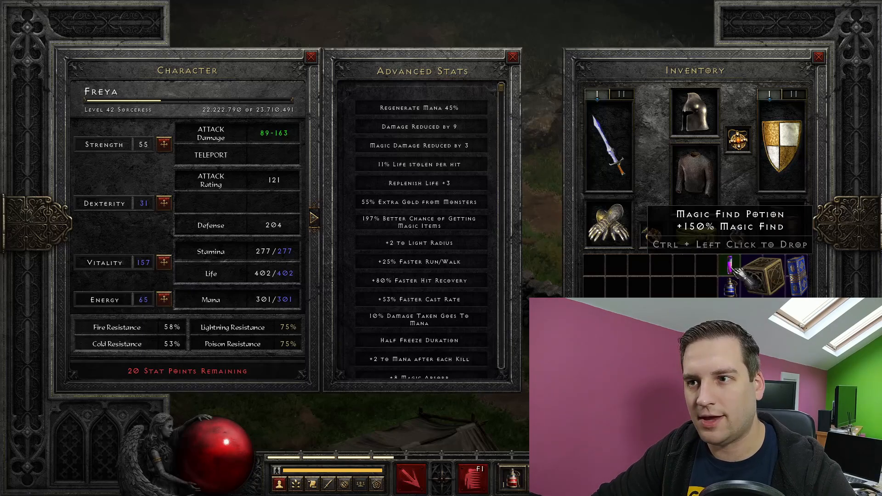
right_click(733, 269)
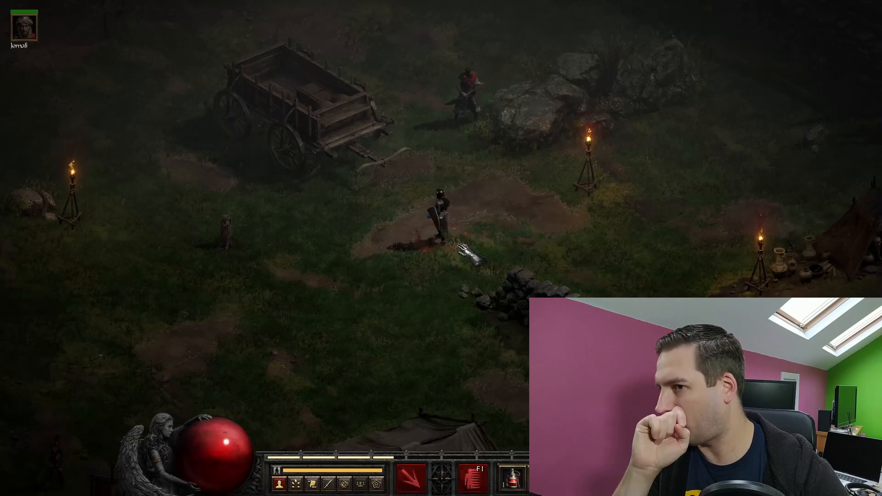
key(c)
click(323, 220)
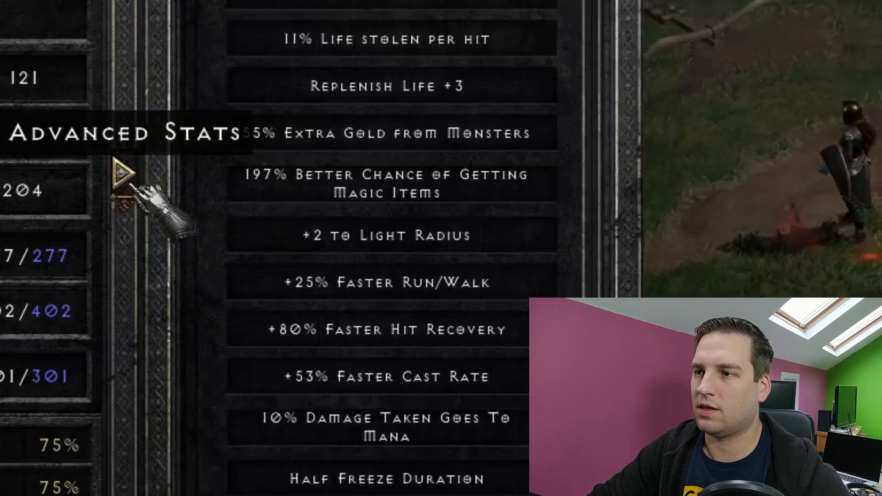